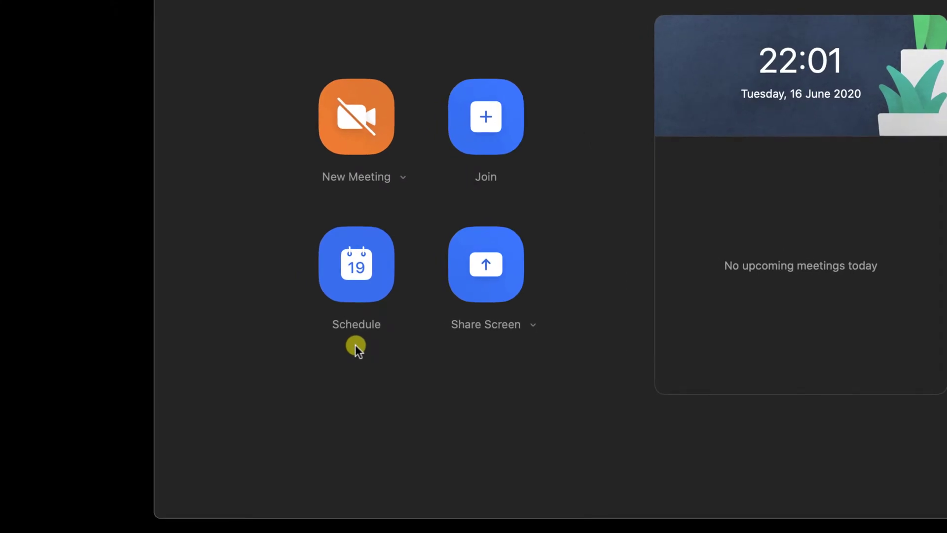
- Start a new one-time meeting that uses the Personal Meeting ID rather than a generated ID
{"action": "left_click", "coordinate": [357, 283]}
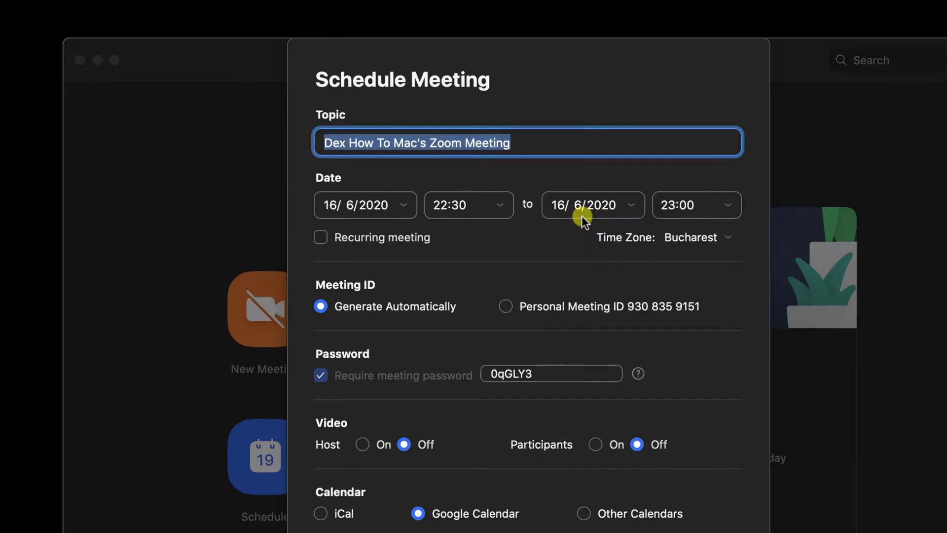
{"action": "left_click", "coordinate": [320, 240]}
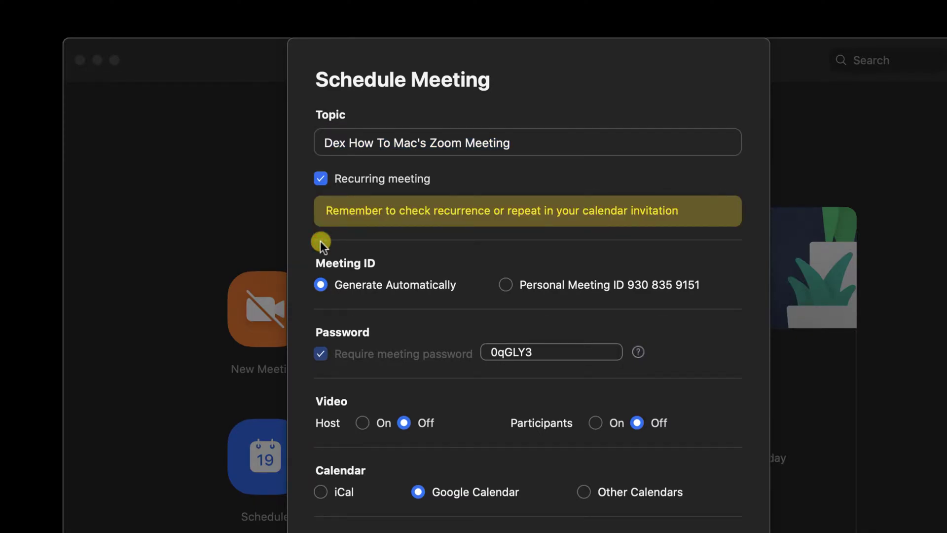
{"action": "left_click", "coordinate": [321, 180]}
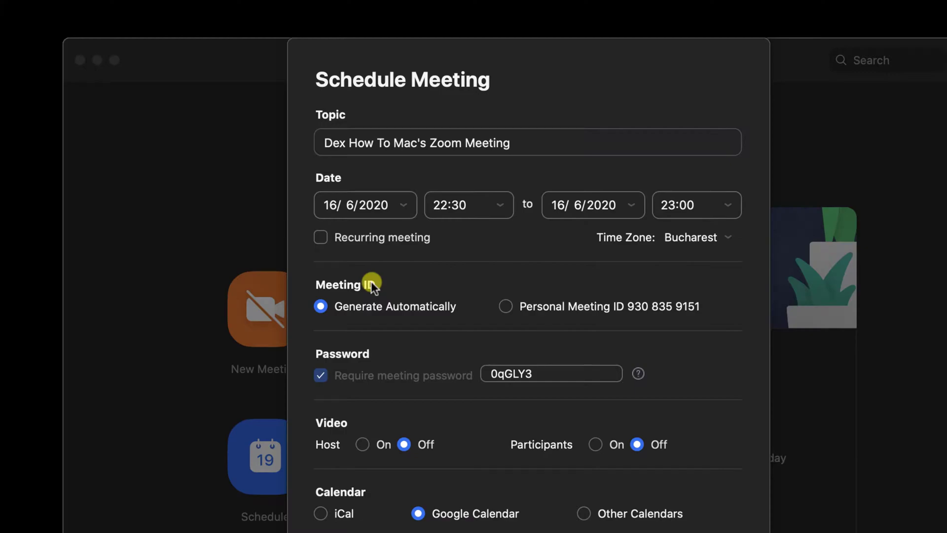
{"action": "left_click", "coordinate": [504, 307]}
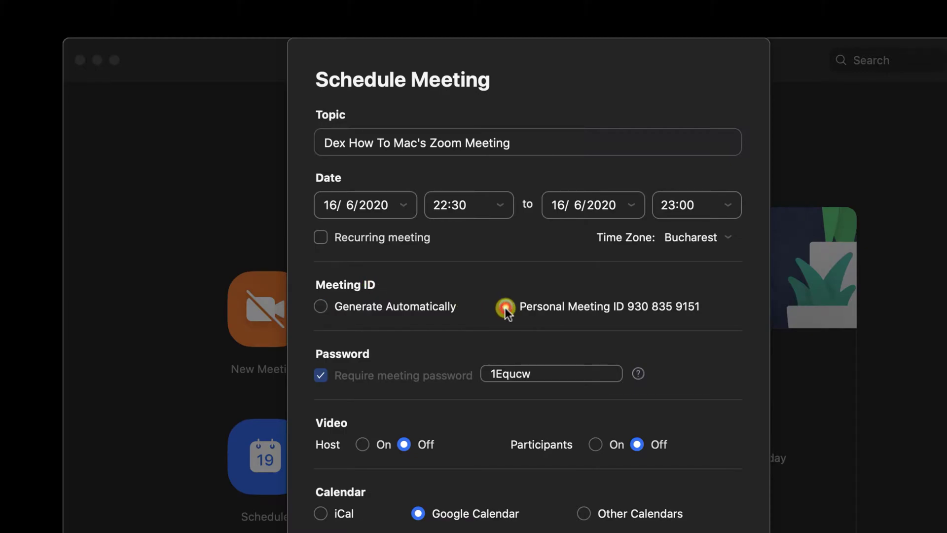
{"action": "left_click", "coordinate": [376, 305]}
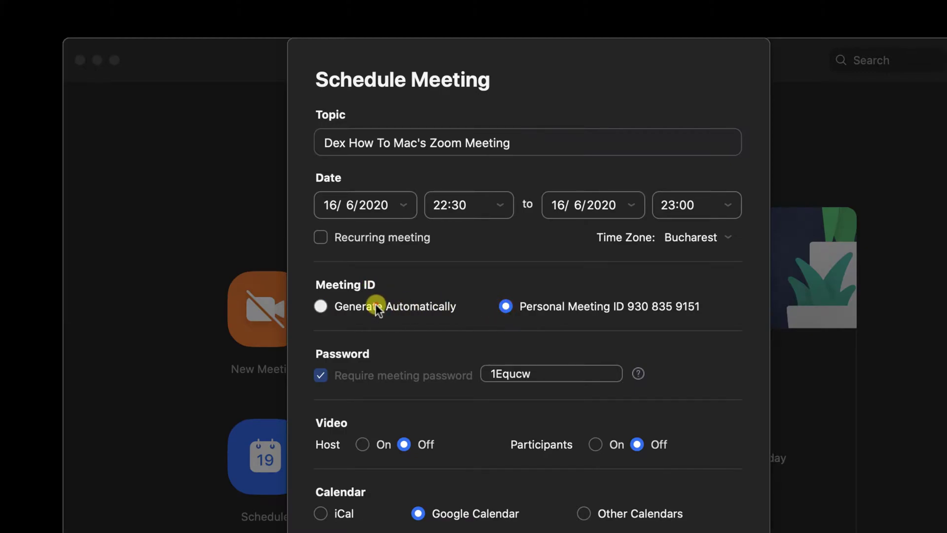
{"action": "left_click", "coordinate": [510, 311]}
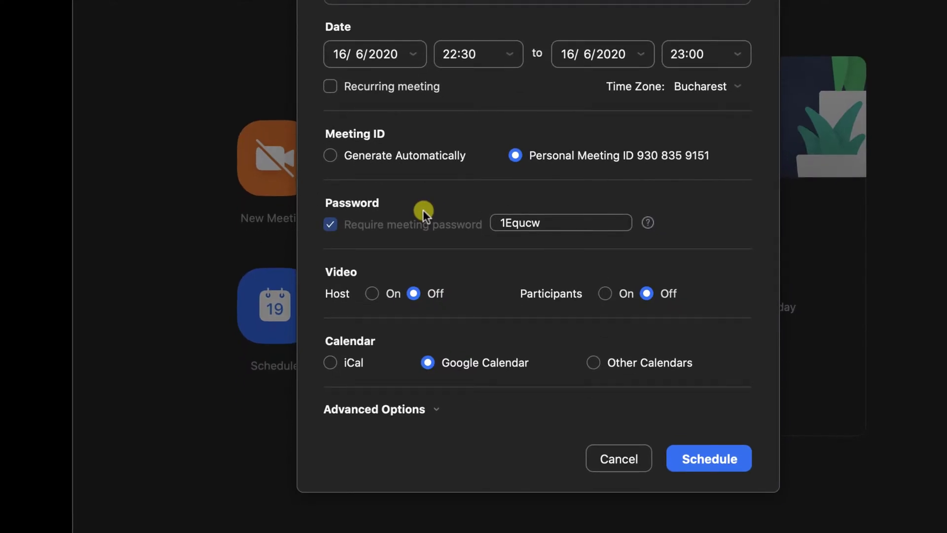
- Replace the meeting password with a new one and keep host and participant video Off
{"action": "mouse_move", "coordinate": [337, 224]}
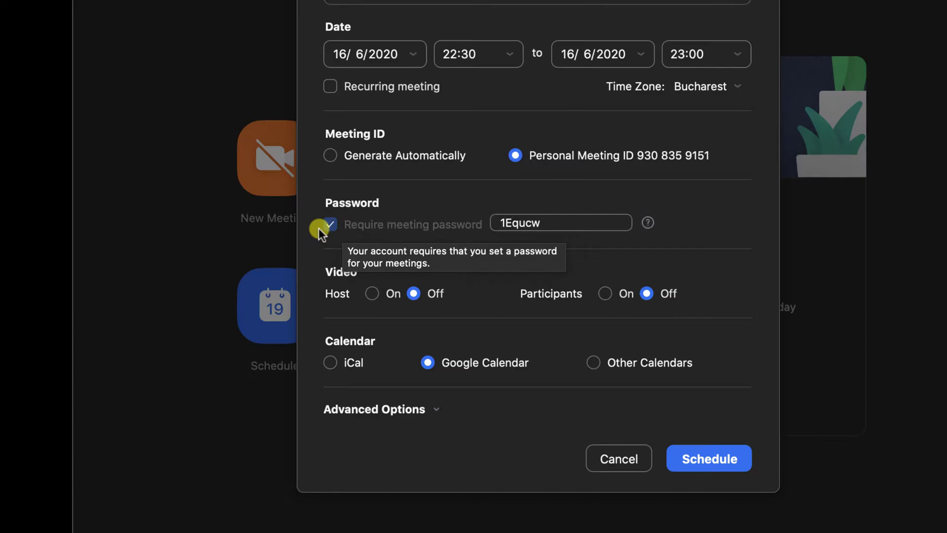
{"action": "double_click", "coordinate": [547, 230]}
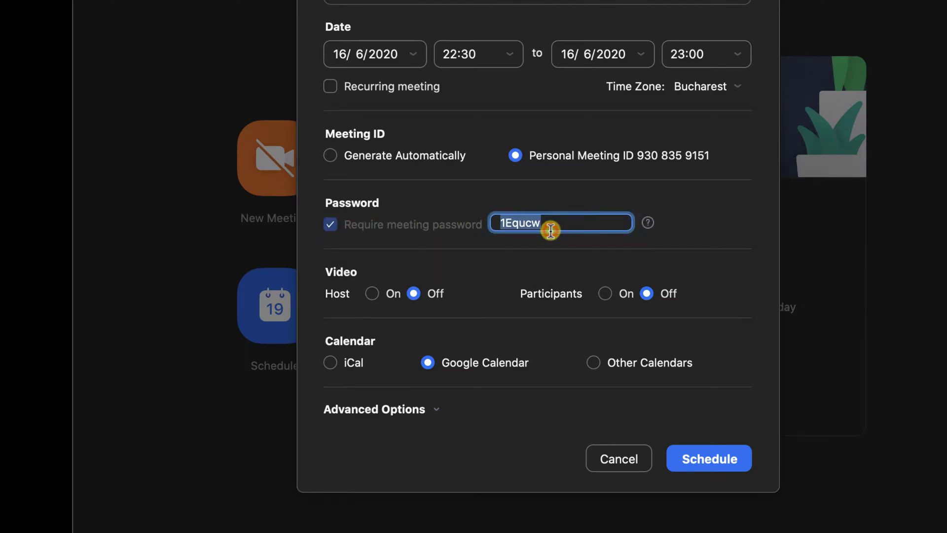
{"action": "type", "text": "1111"}
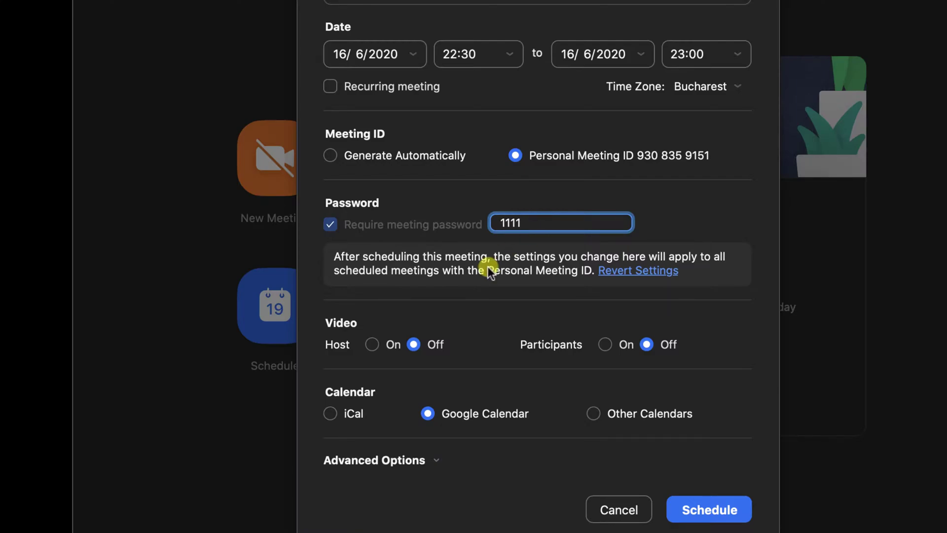
{"action": "left_click", "coordinate": [375, 350]}
{"action": "left_click", "coordinate": [413, 347]}
{"action": "left_click", "coordinate": [603, 346]}
{"action": "left_click", "coordinate": [649, 351]}
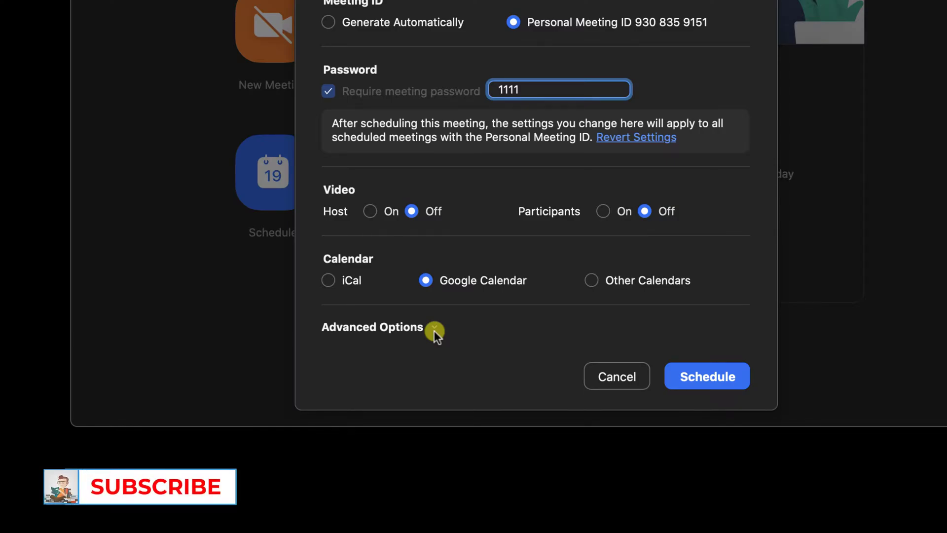
- Expand Advanced Options to reveal the Waiting Room and join-before-host settings
{"action": "left_click", "coordinate": [433, 329]}
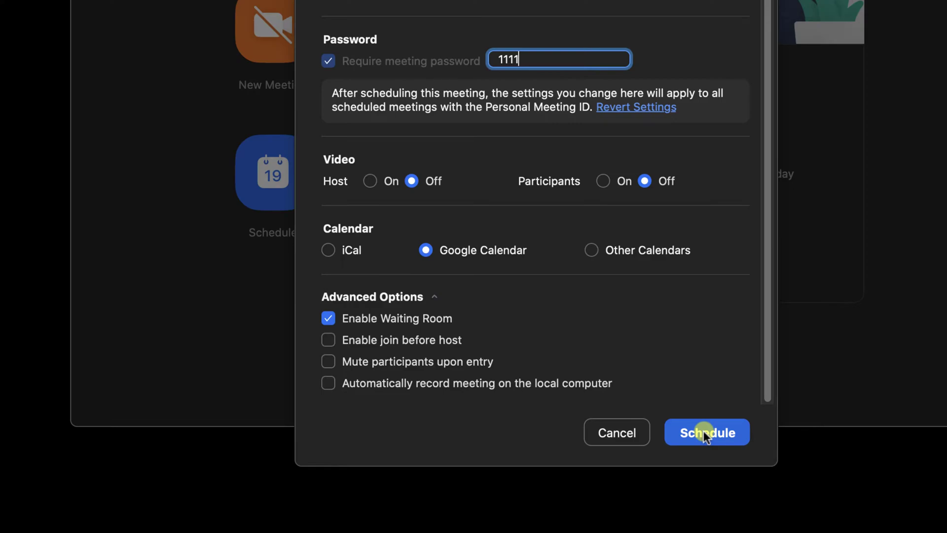
- Schedule the meeting, grant Zoom access to the Google account, and save the 16 June 10:30 PM event
{"action": "left_click", "coordinate": [703, 431]}
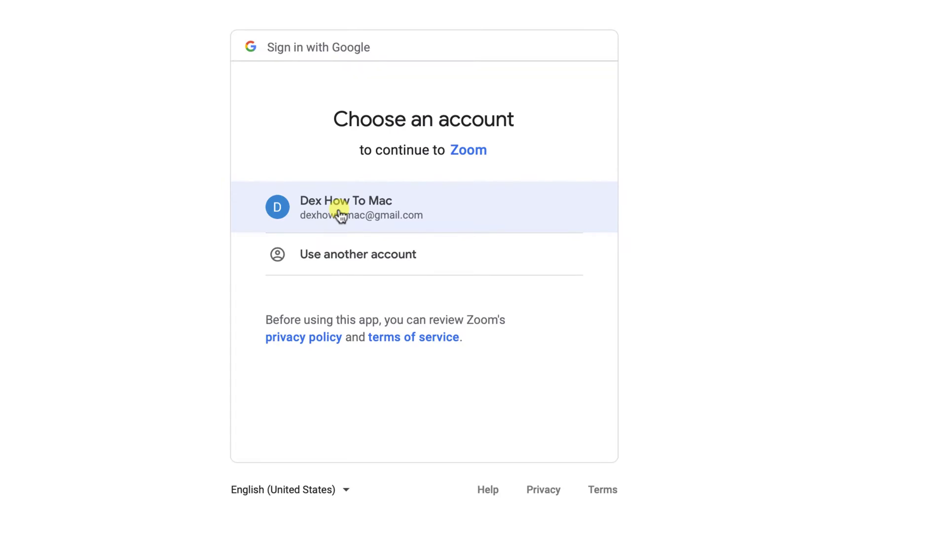
{"action": "left_click", "coordinate": [364, 226]}
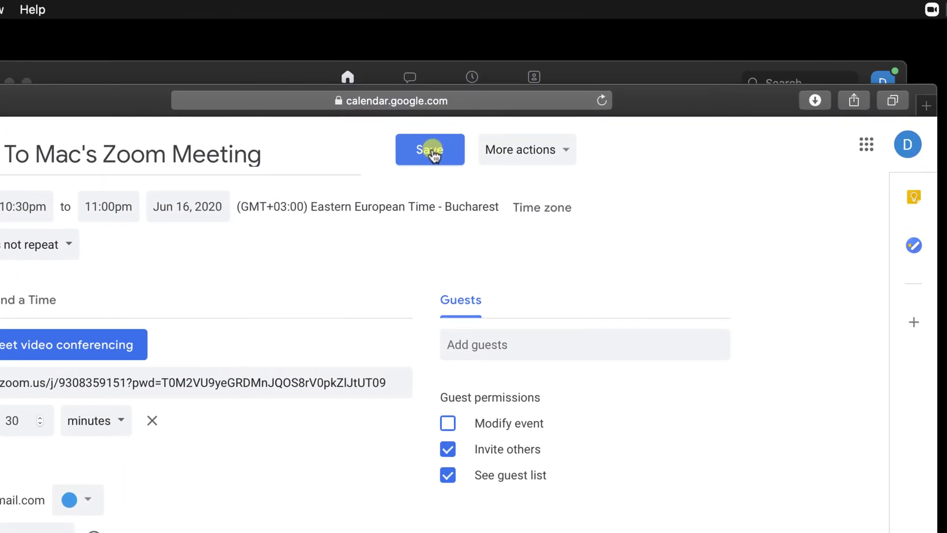
{"action": "left_click", "coordinate": [431, 153]}
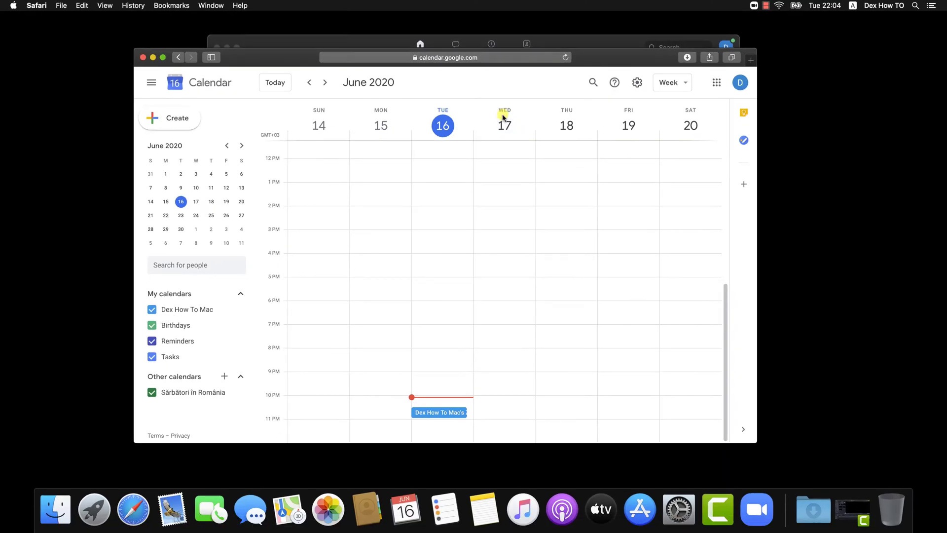
- Close Safari, then browse and dismiss the action menu of the 22:30–23:00 meeting card
{"action": "left_click", "coordinate": [142, 57]}
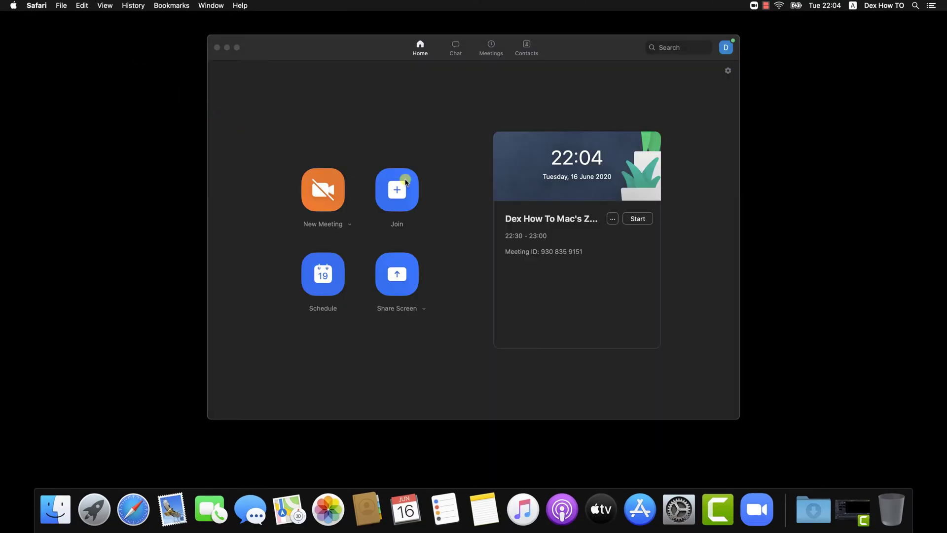
{"action": "left_click", "coordinate": [612, 218]}
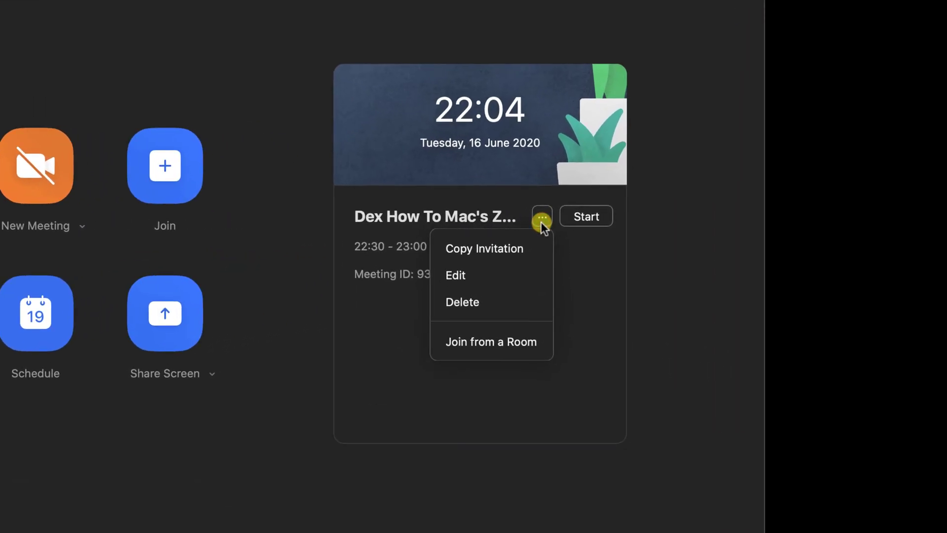
{"action": "key", "text": "Down"}
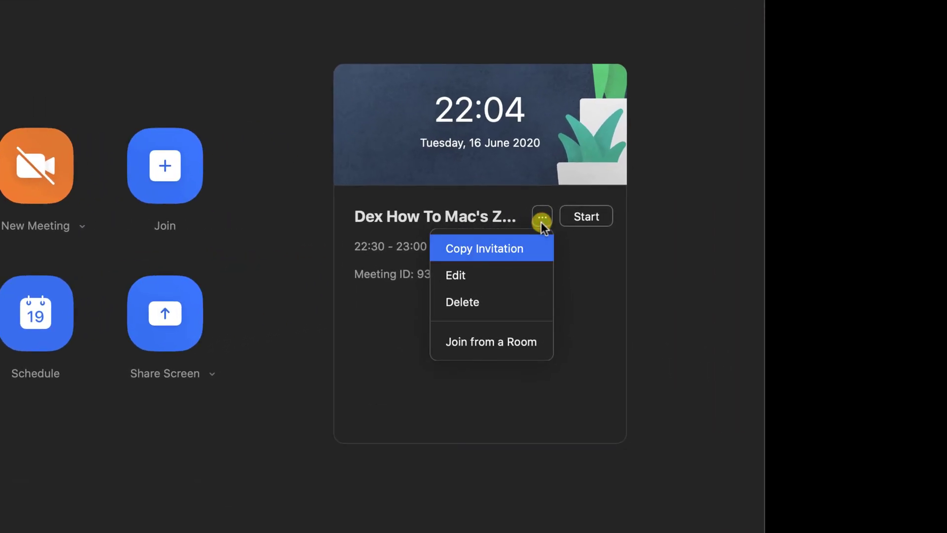
{"action": "key", "text": "Down"}
{"action": "key", "text": "Down"}
{"action": "key", "text": "Down"}
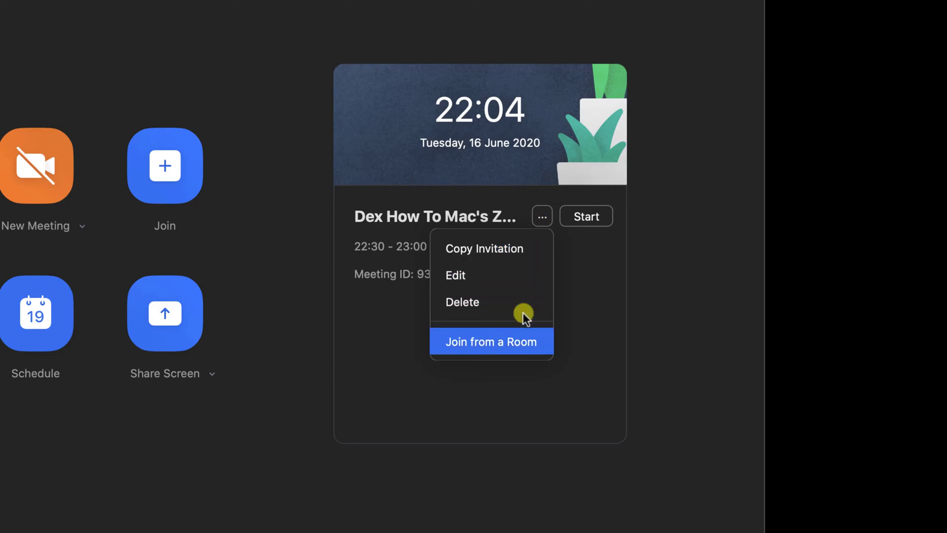
{"action": "left_click", "coordinate": [713, 472]}
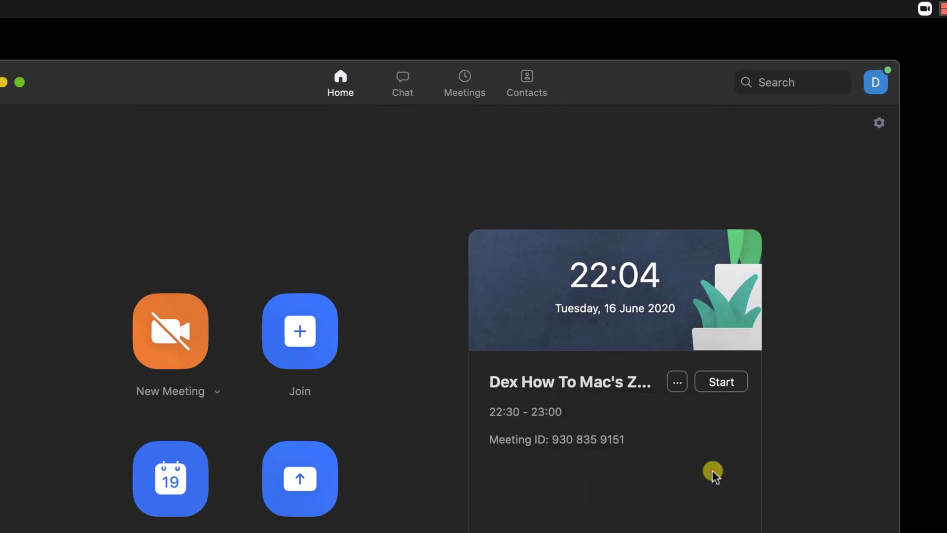